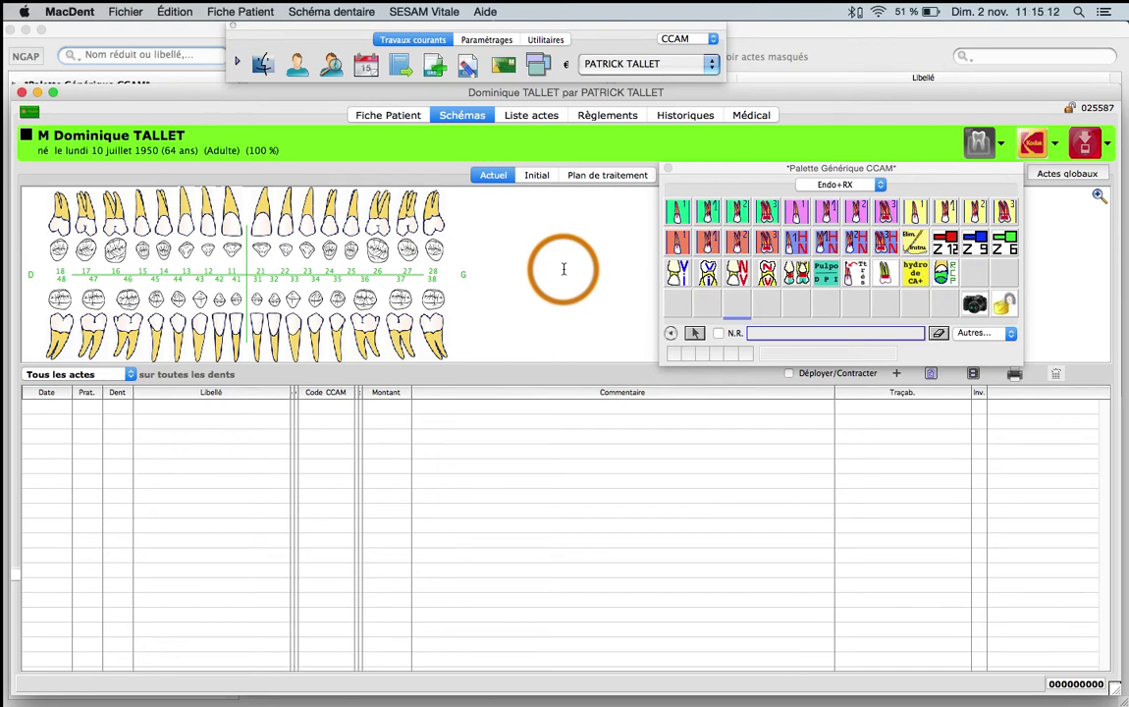
pyautogui.press('super+Tab')
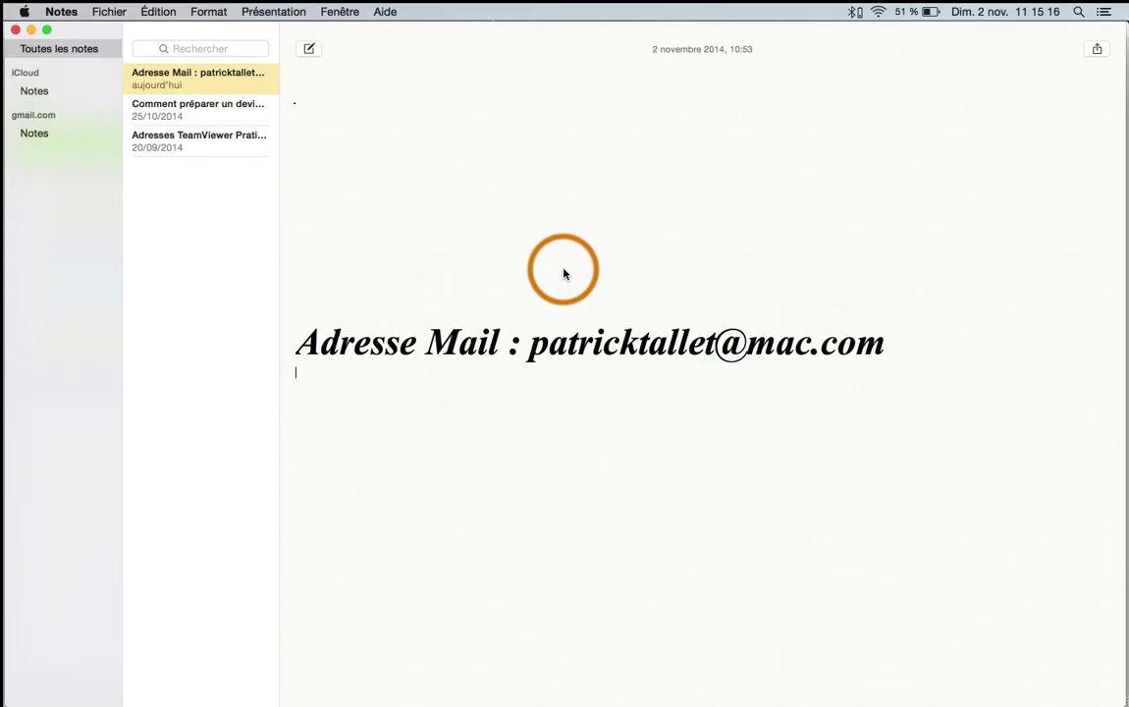
pyautogui.press('super+Tab')
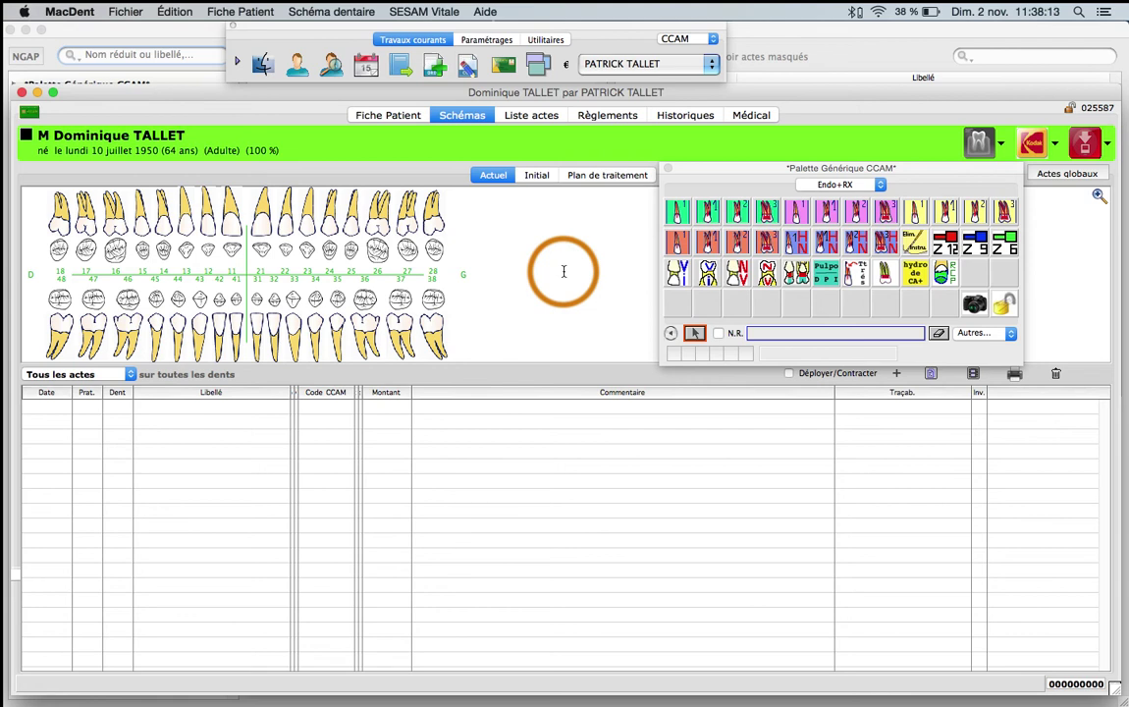
# - Check the complementary acts (AC) offered for the root-canal act *Obt Canal IC vivante in the Endo+RX palette
pyautogui.click(679, 214)
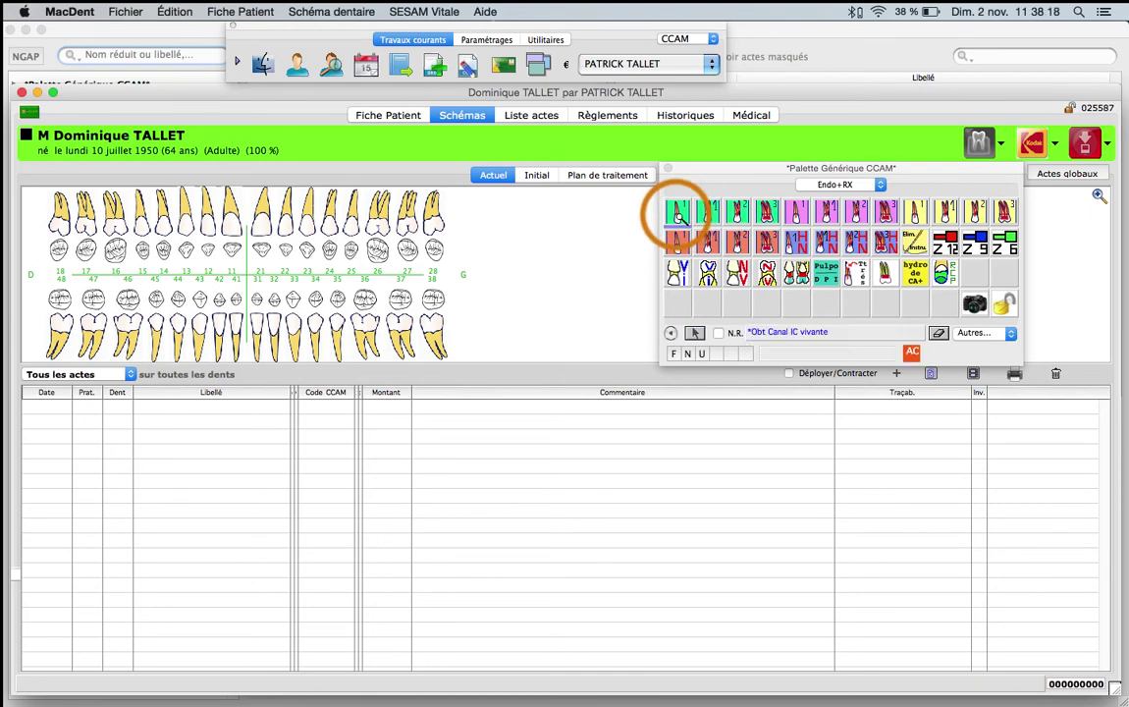
pyautogui.click(913, 354)
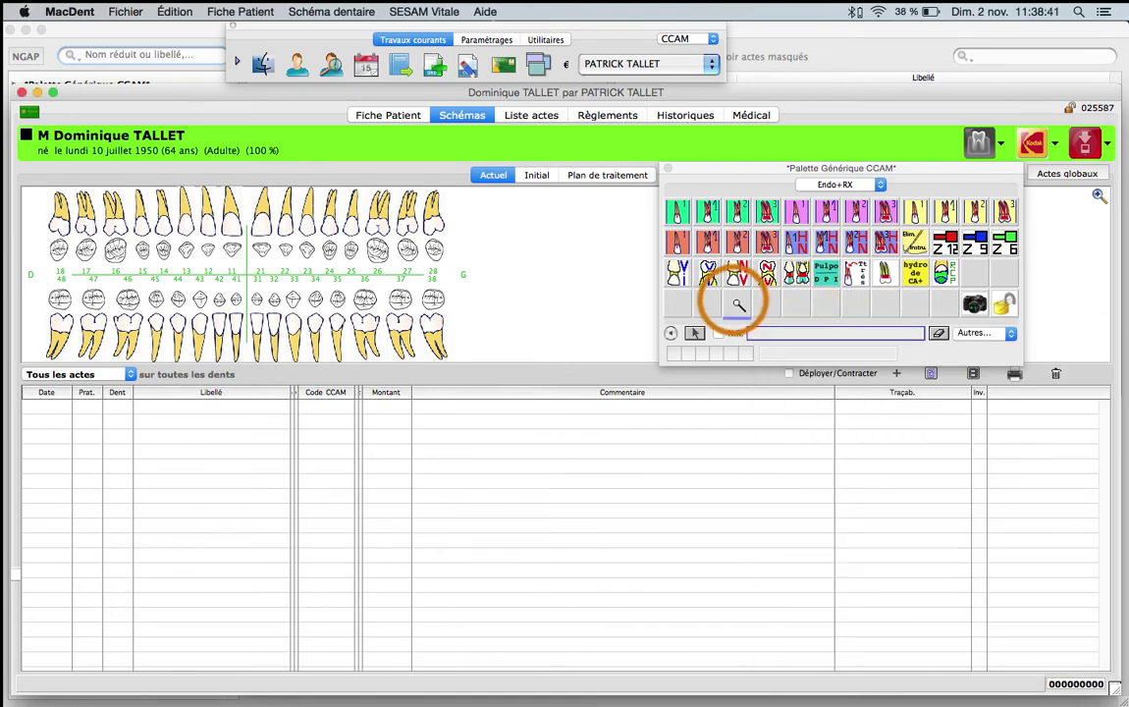
# - Check the complementary acts (AC) offered for Avulsion sans alvéolectomie in the Chir 1 palette, without recording any act
pyautogui.click(826, 184)
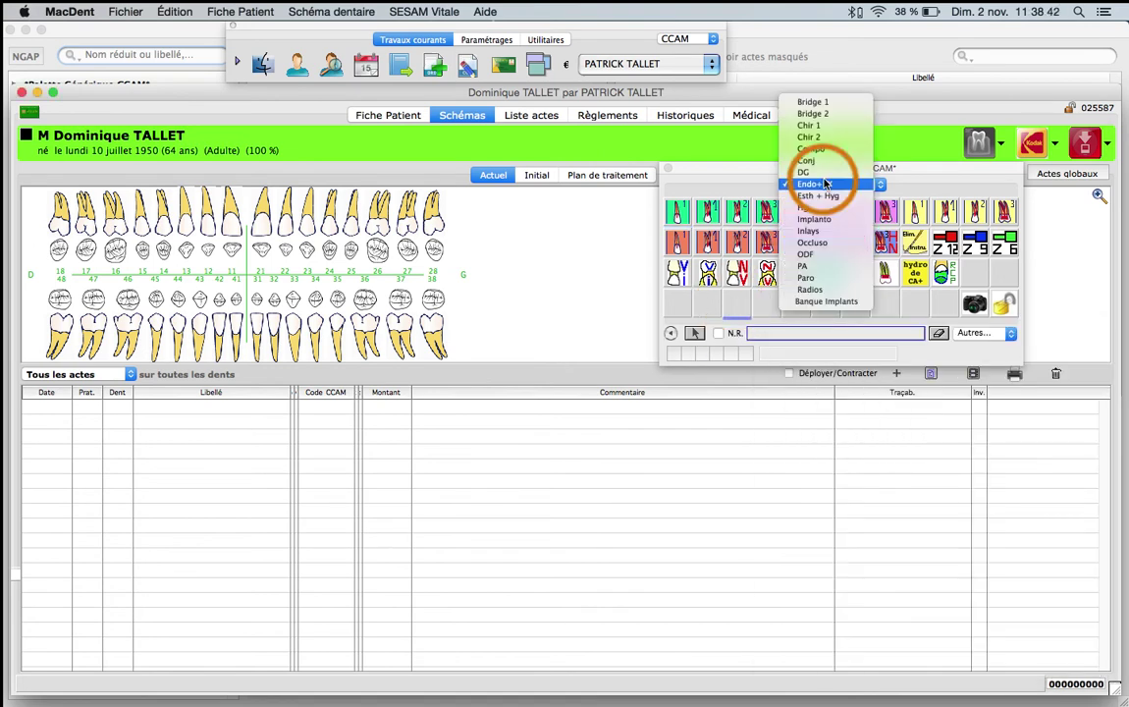
pyautogui.click(809, 126)
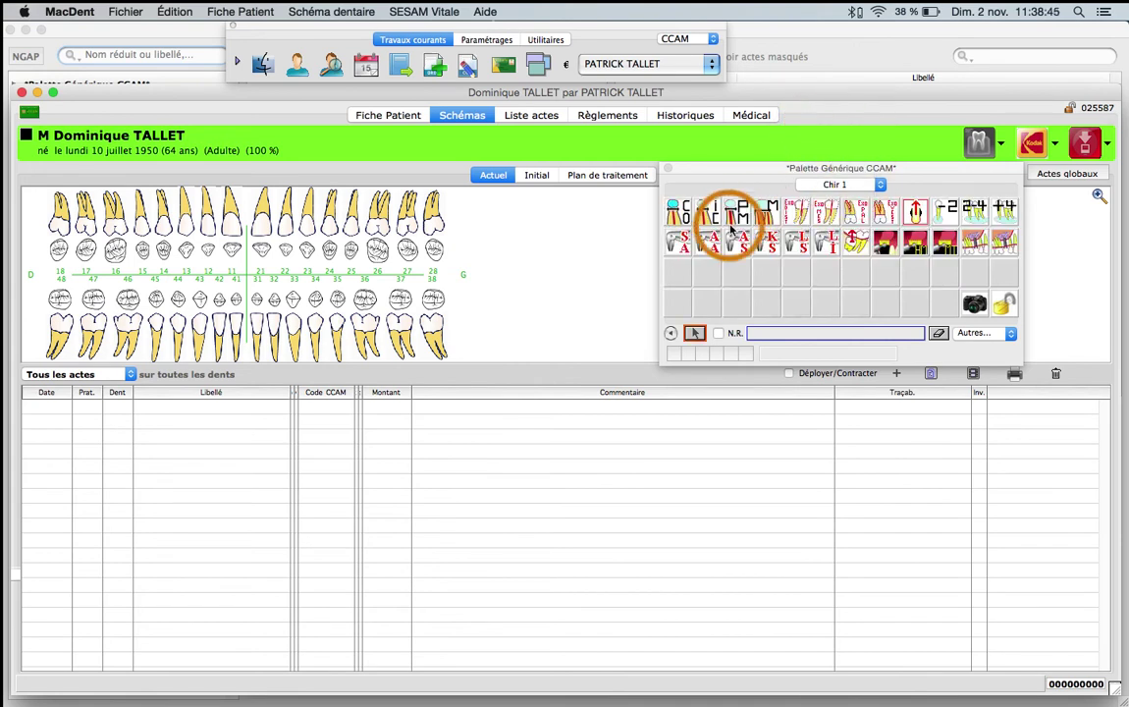
pyautogui.click(678, 241)
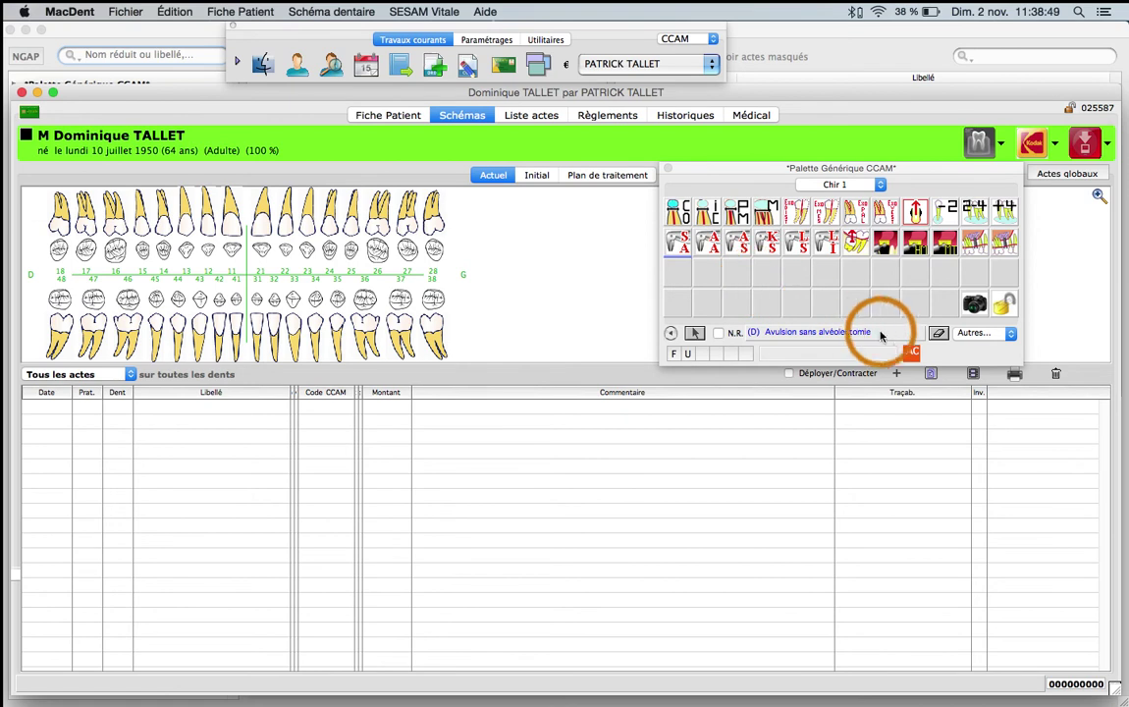
pyautogui.click(911, 353)
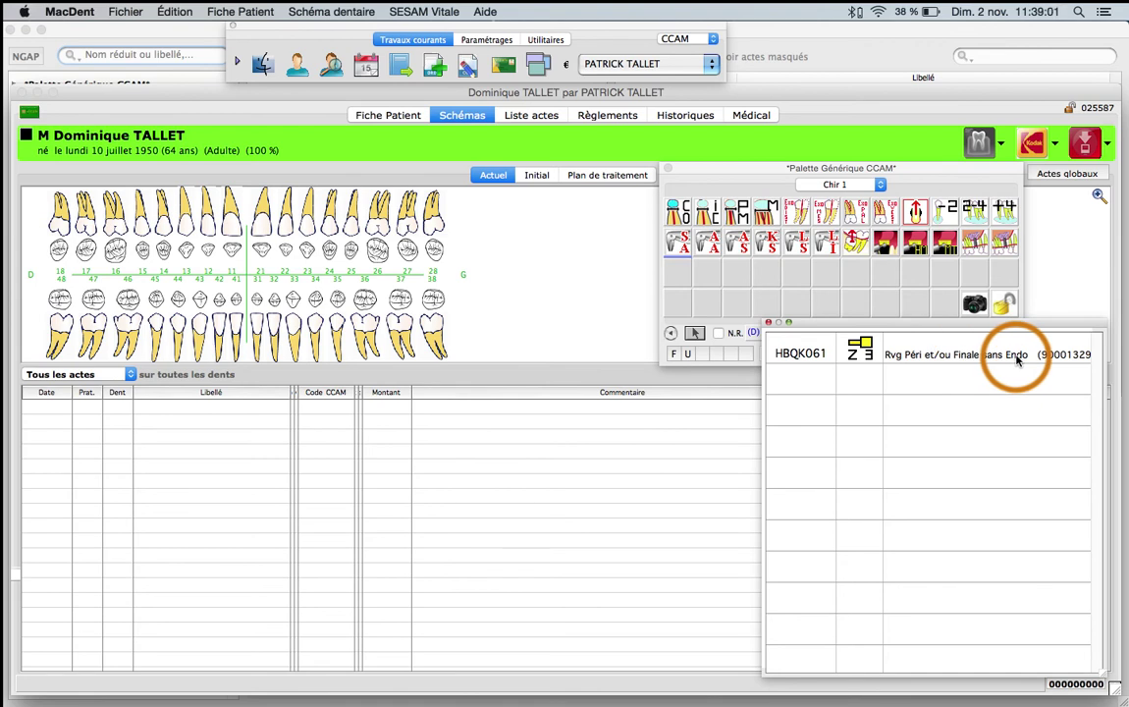
pyautogui.click(803, 282)
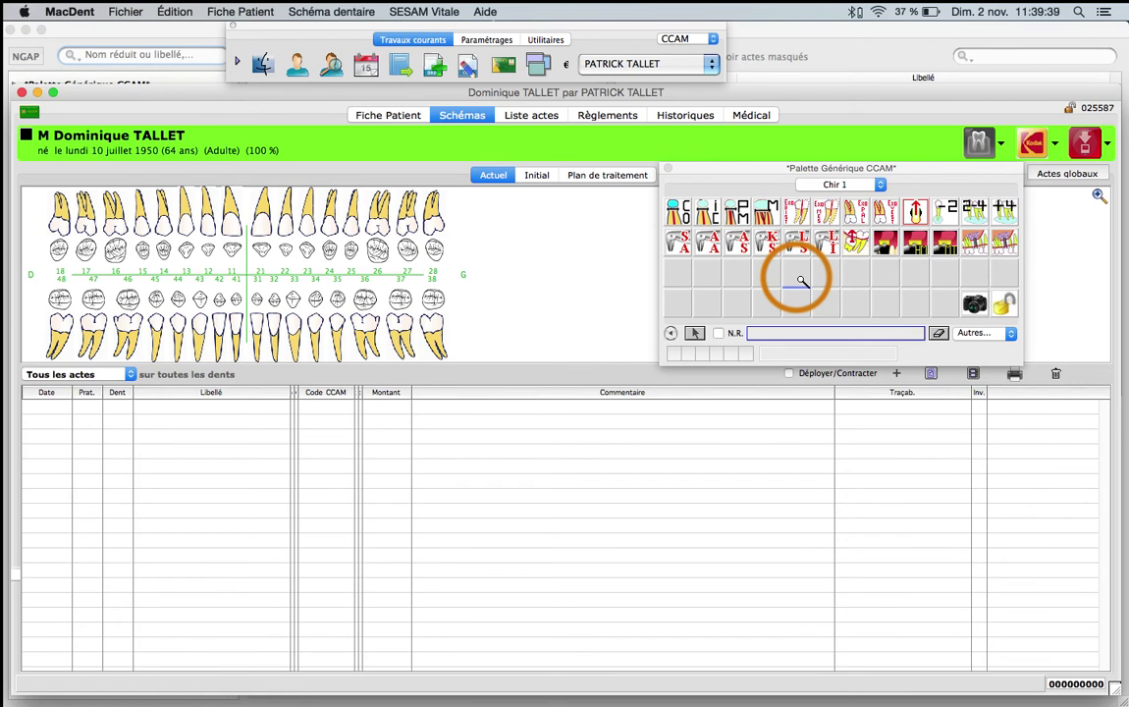
# - Switch to the Conj palette and check the complementary acts (AC) offered for Reconstitution Compo
pyautogui.click(849, 187)
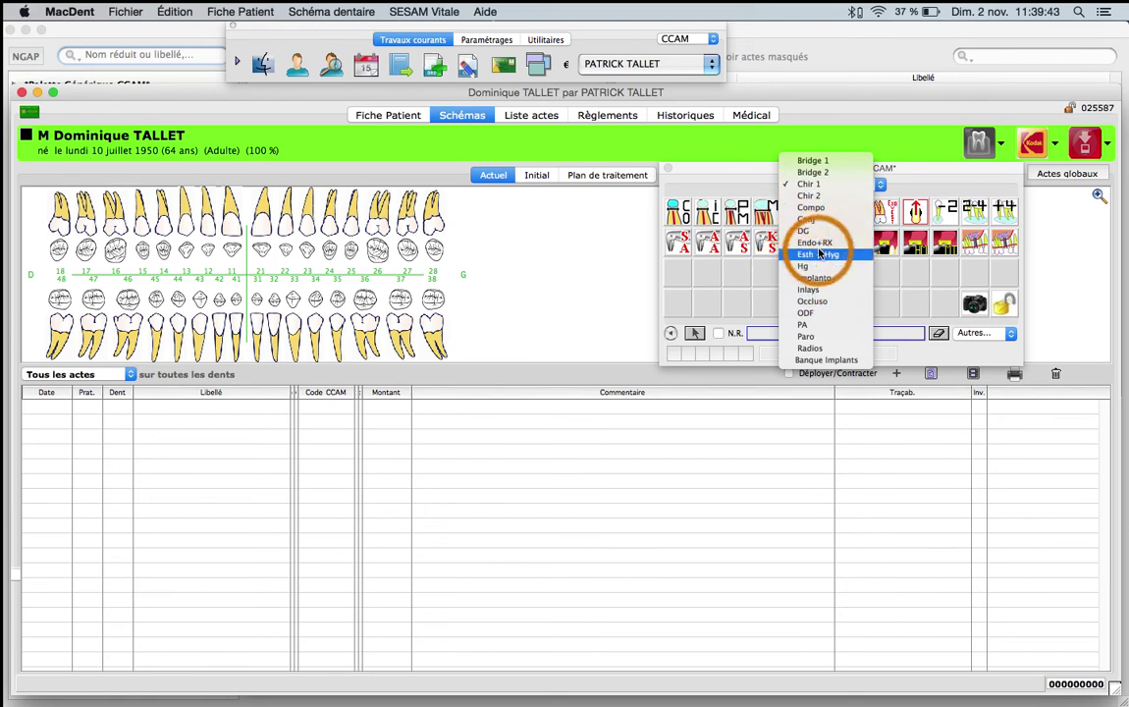
pyautogui.click(807, 219)
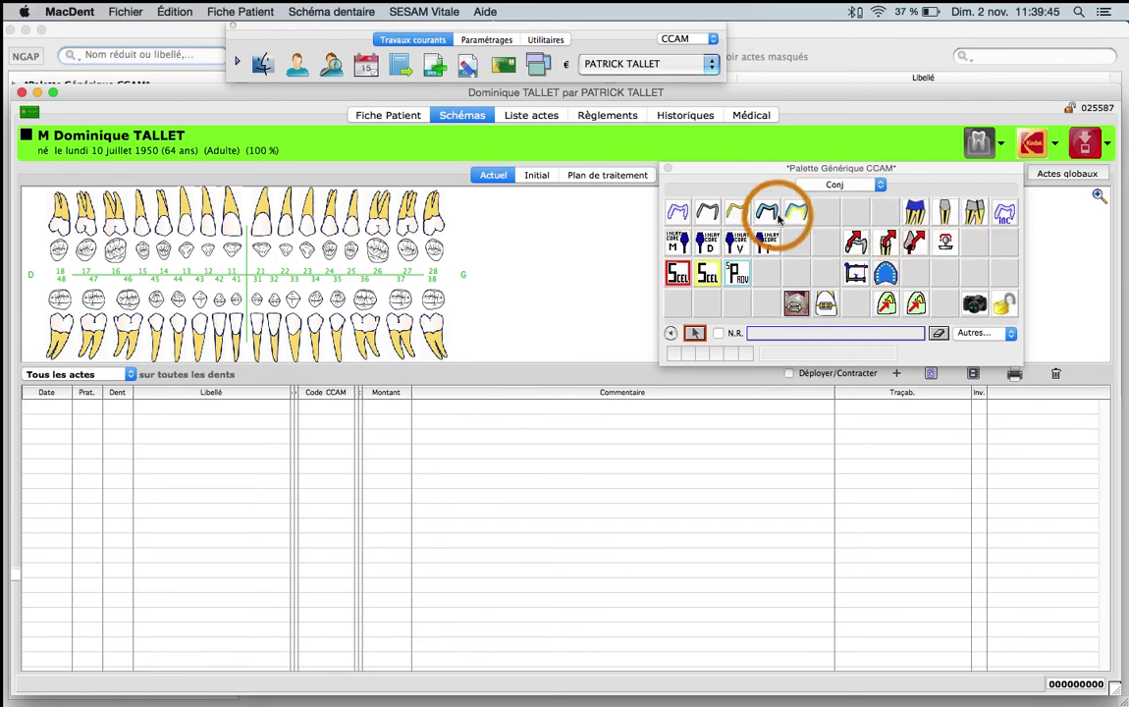
pyautogui.click(915, 210)
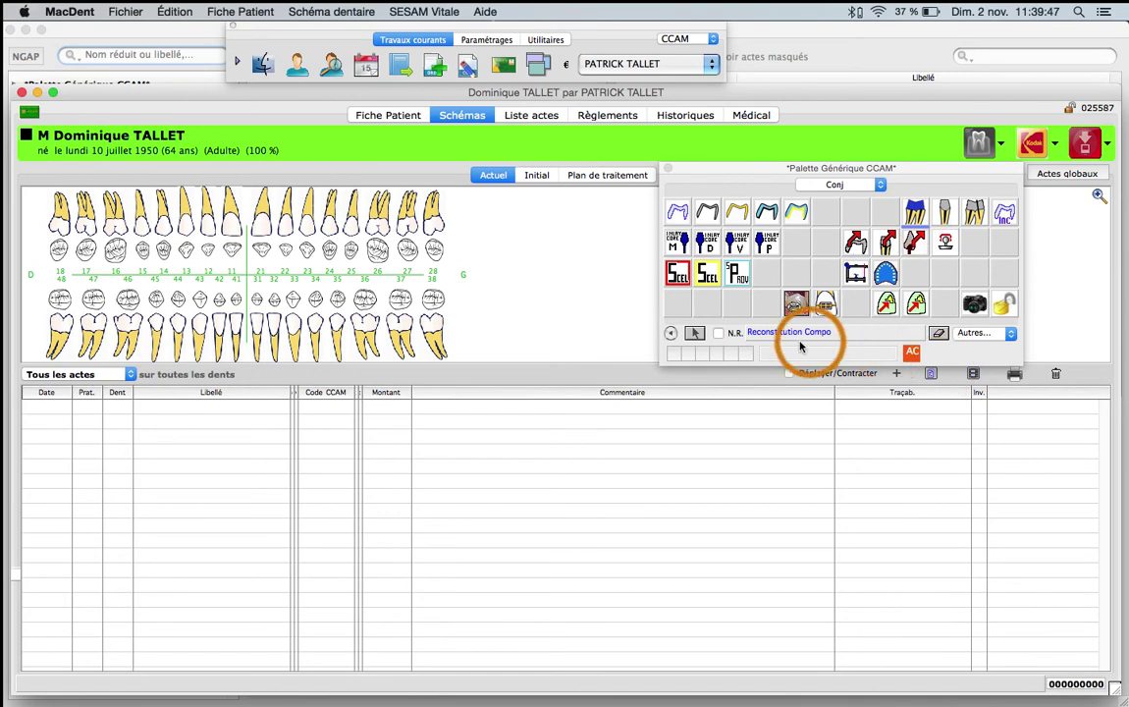
pyautogui.click(912, 352)
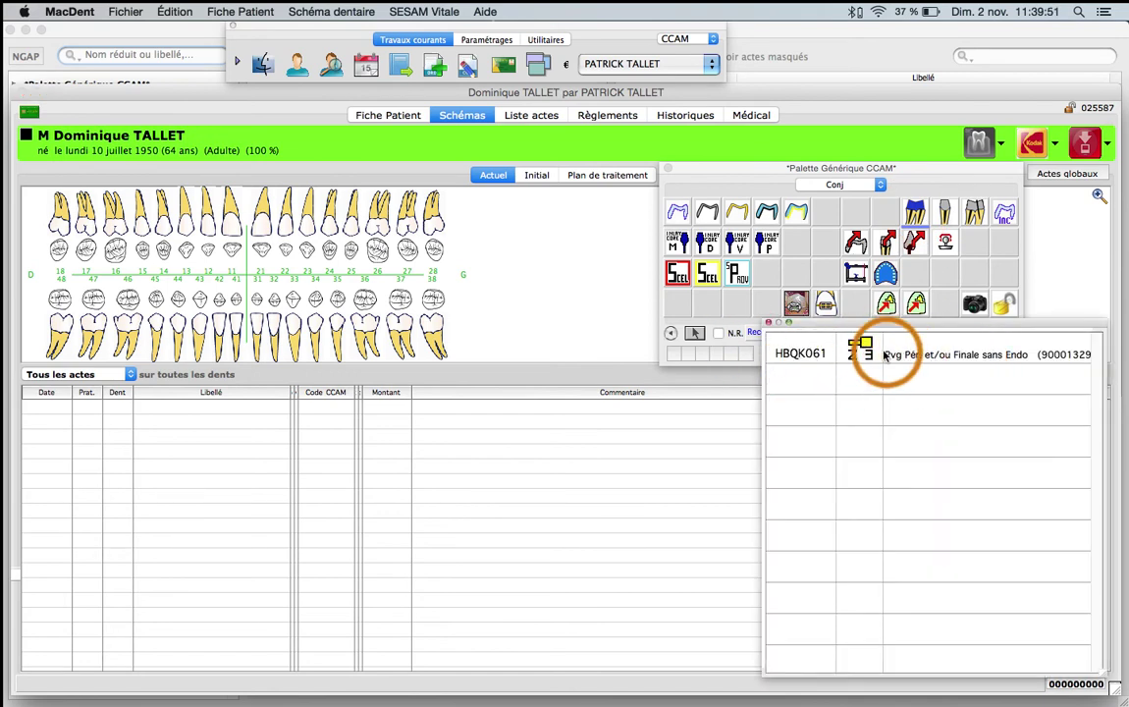
pyautogui.click(766, 278)
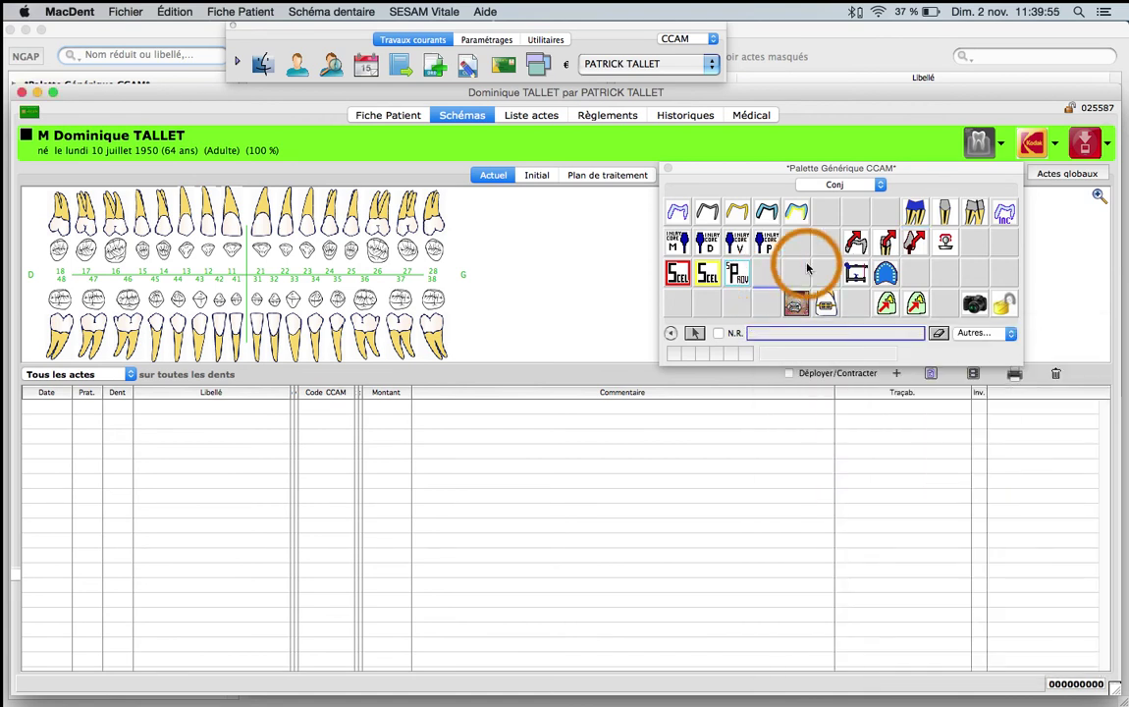
# - Record a Reconstitution Compo on tooth 36 and add its complementary radiograph act HBQK061 to the same tooth
pyautogui.click(913, 211)
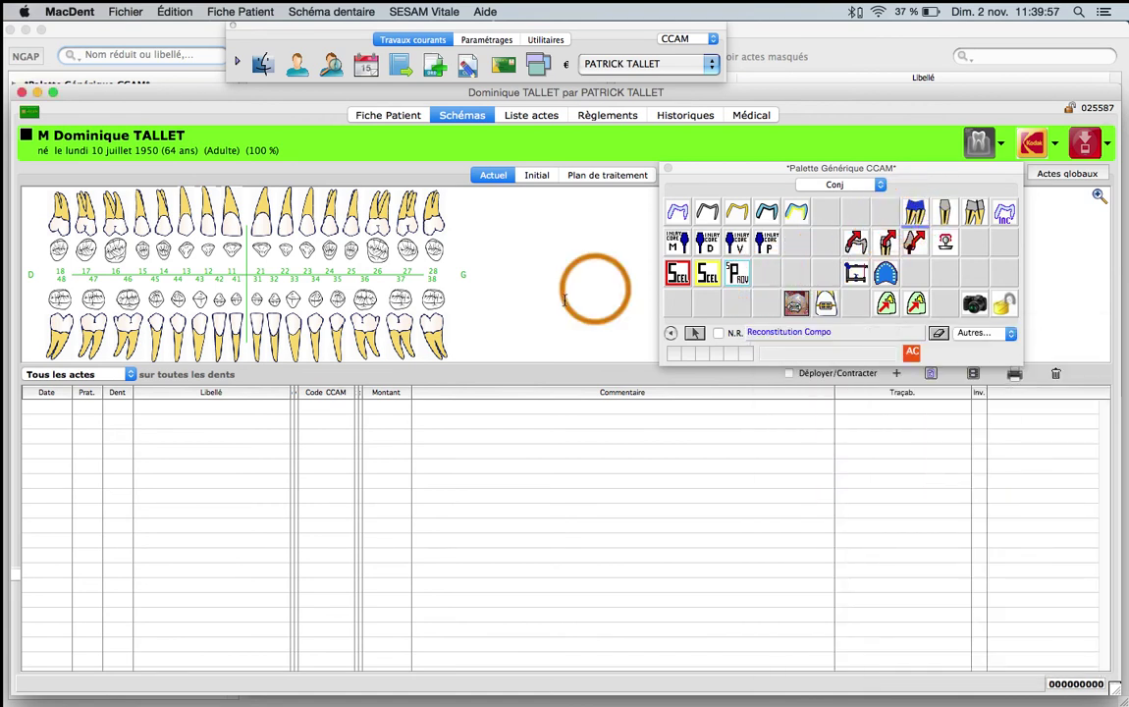
pyautogui.click(365, 326)
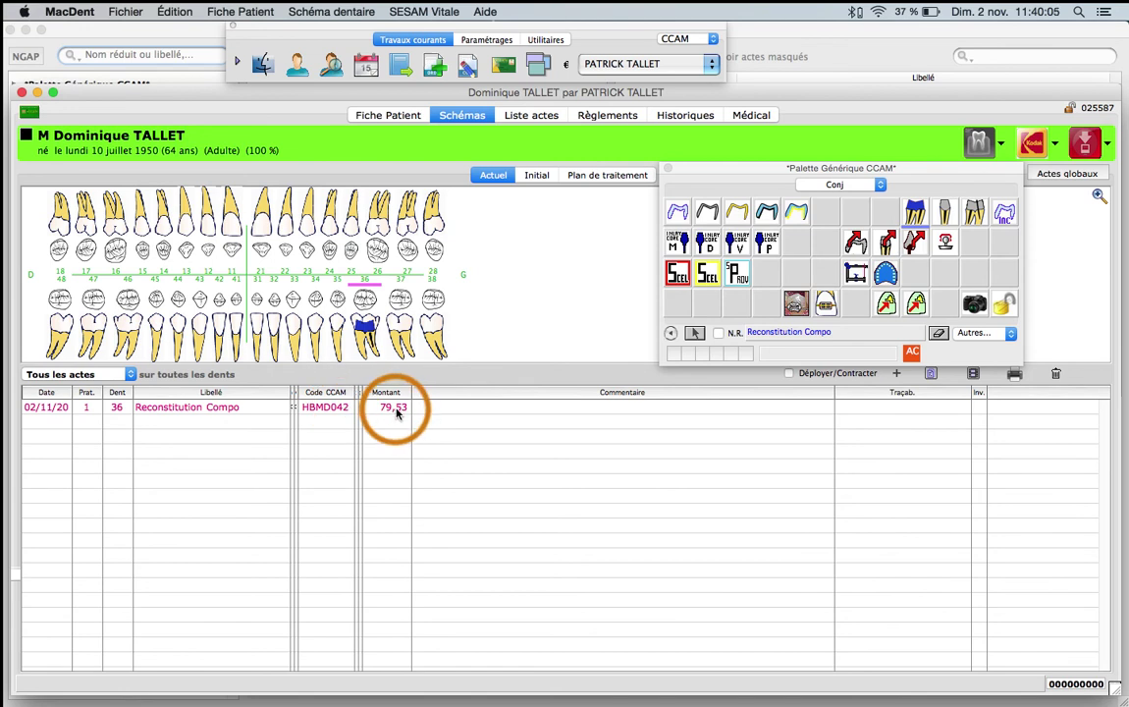
pyautogui.click(912, 354)
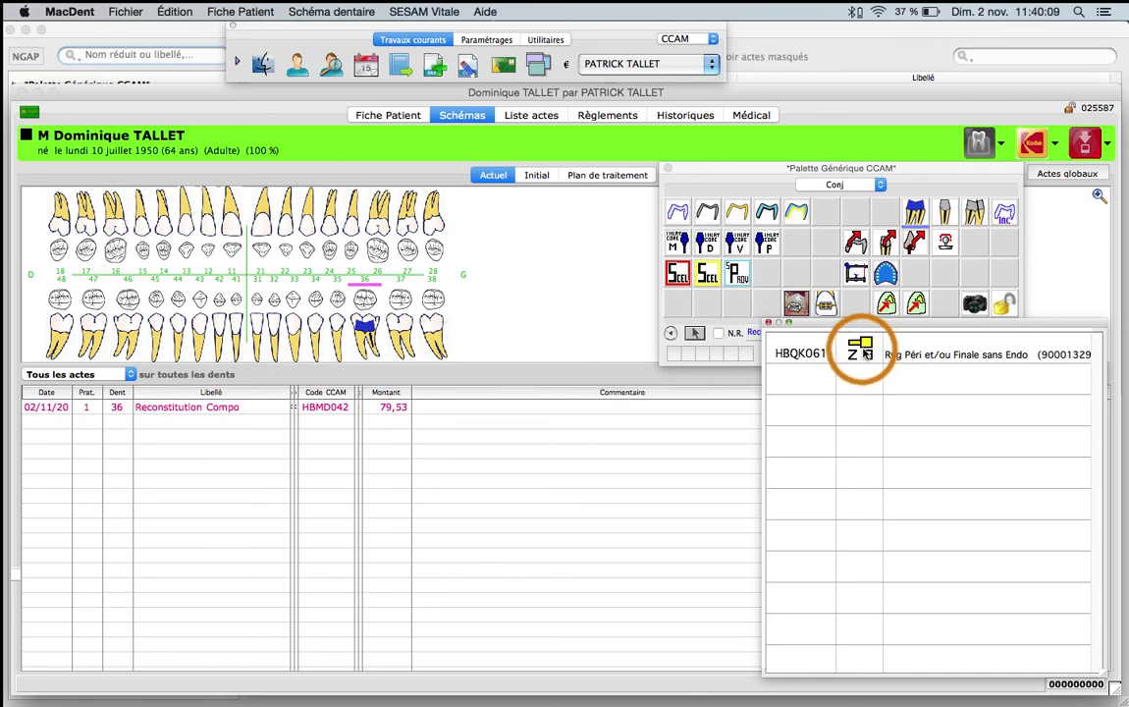
pyautogui.click(864, 354)
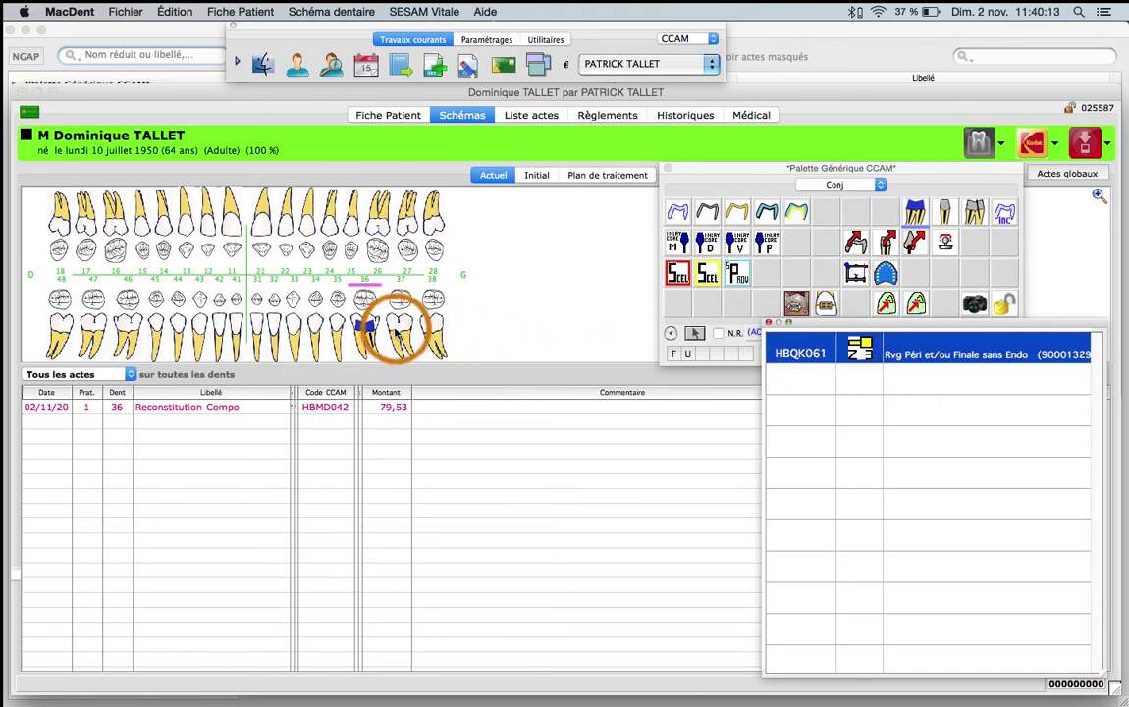
pyautogui.click(366, 332)
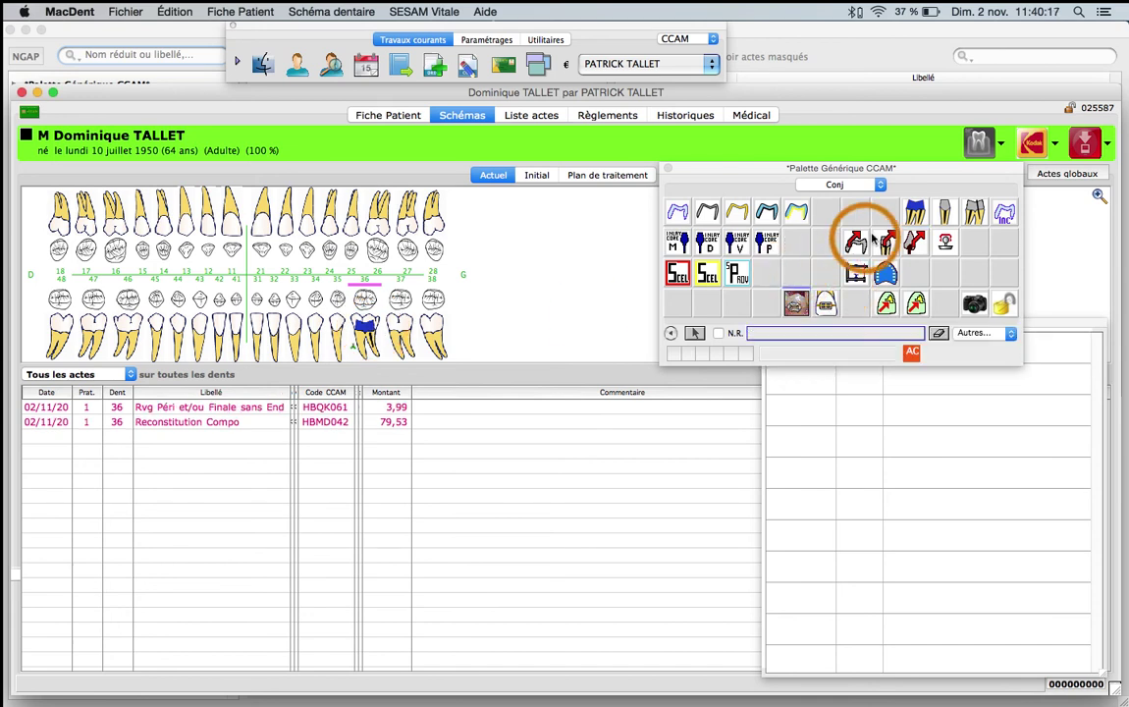
# - Record an Avulsion sans alvéolectomie from the Chir 1 palette on tooth 21
pyautogui.click(837, 185)
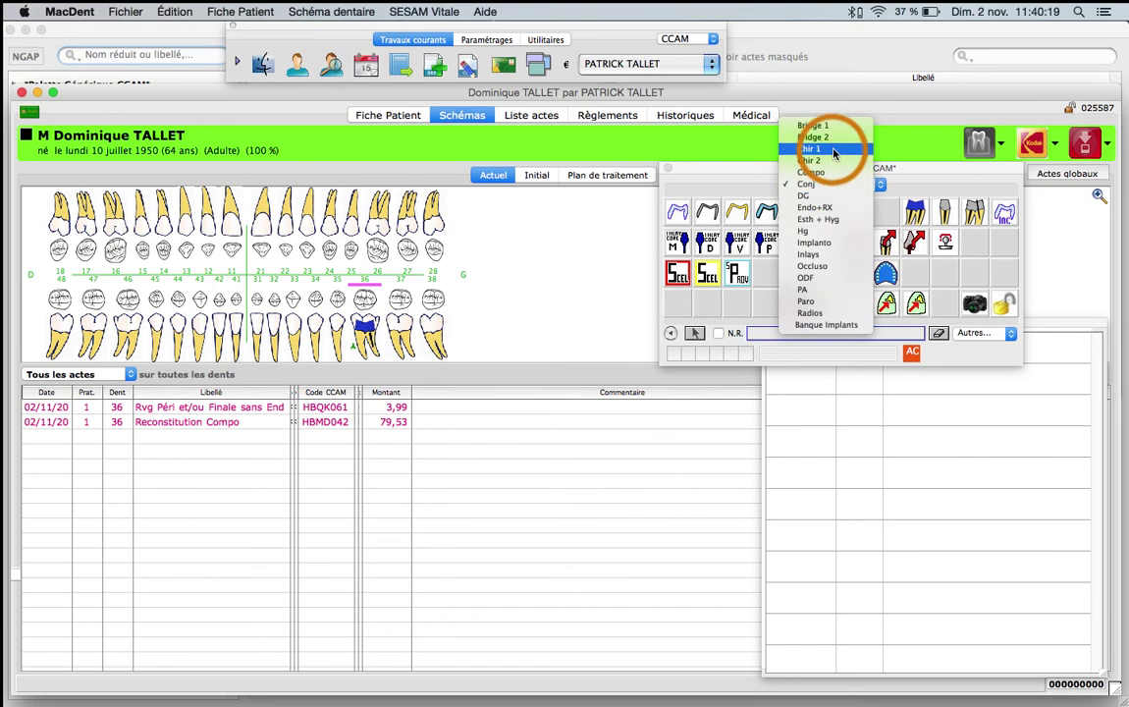
pyautogui.click(833, 151)
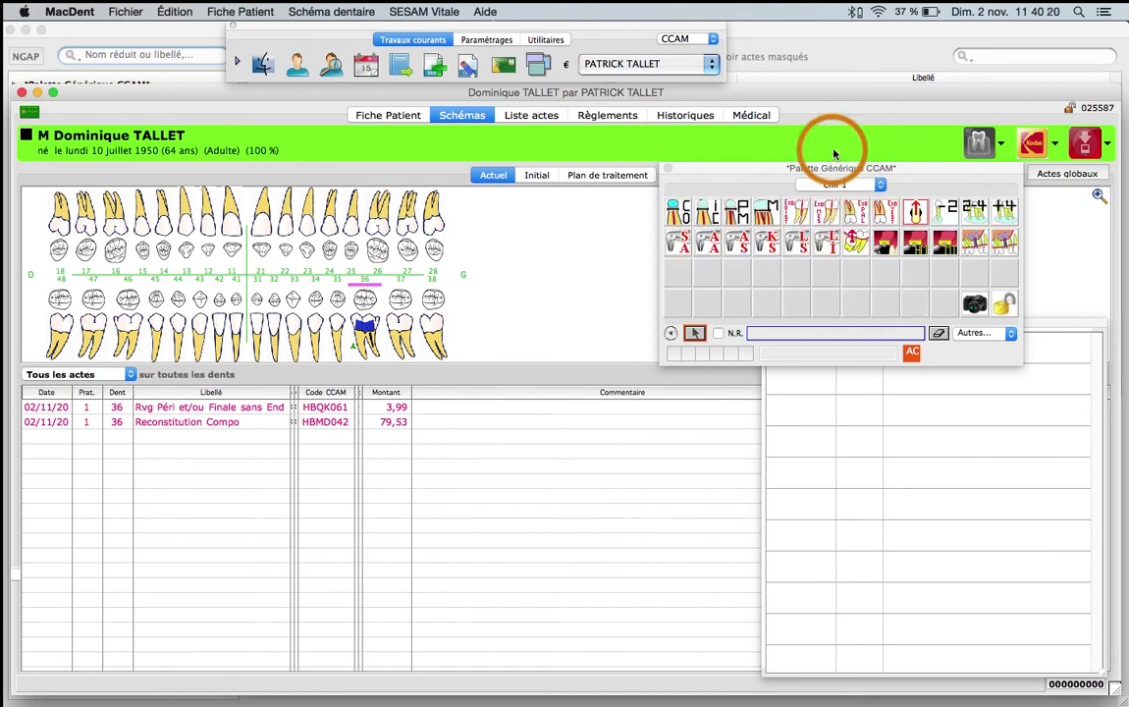
pyautogui.click(678, 242)
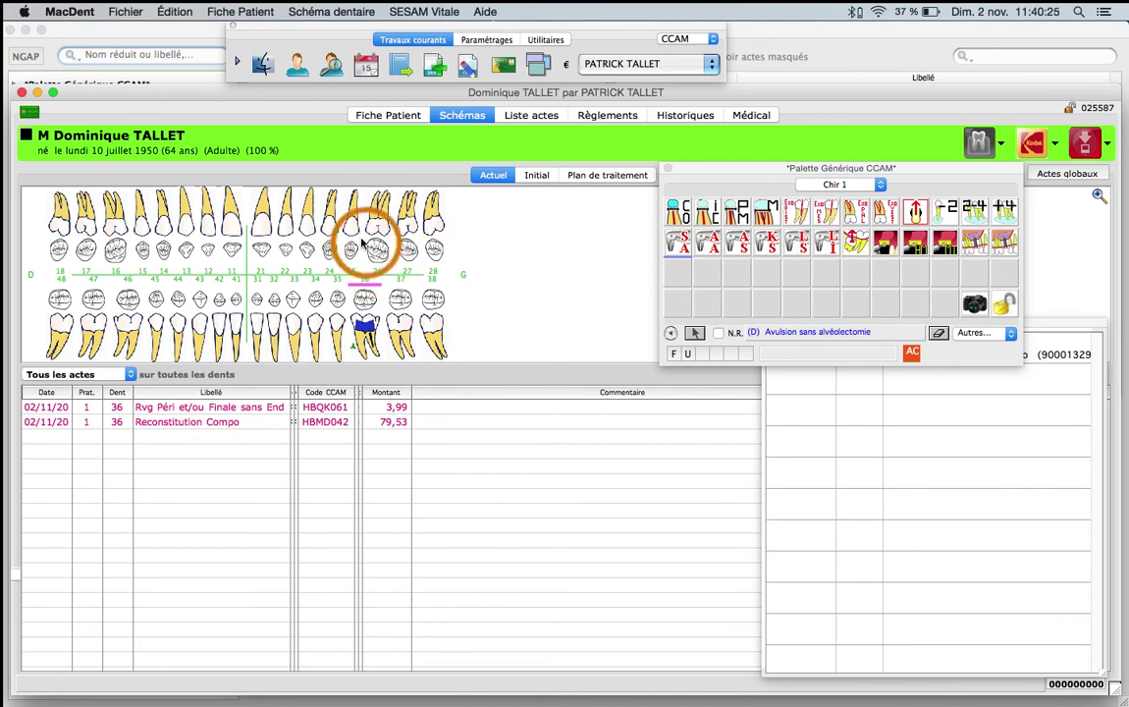
pyautogui.click(263, 224)
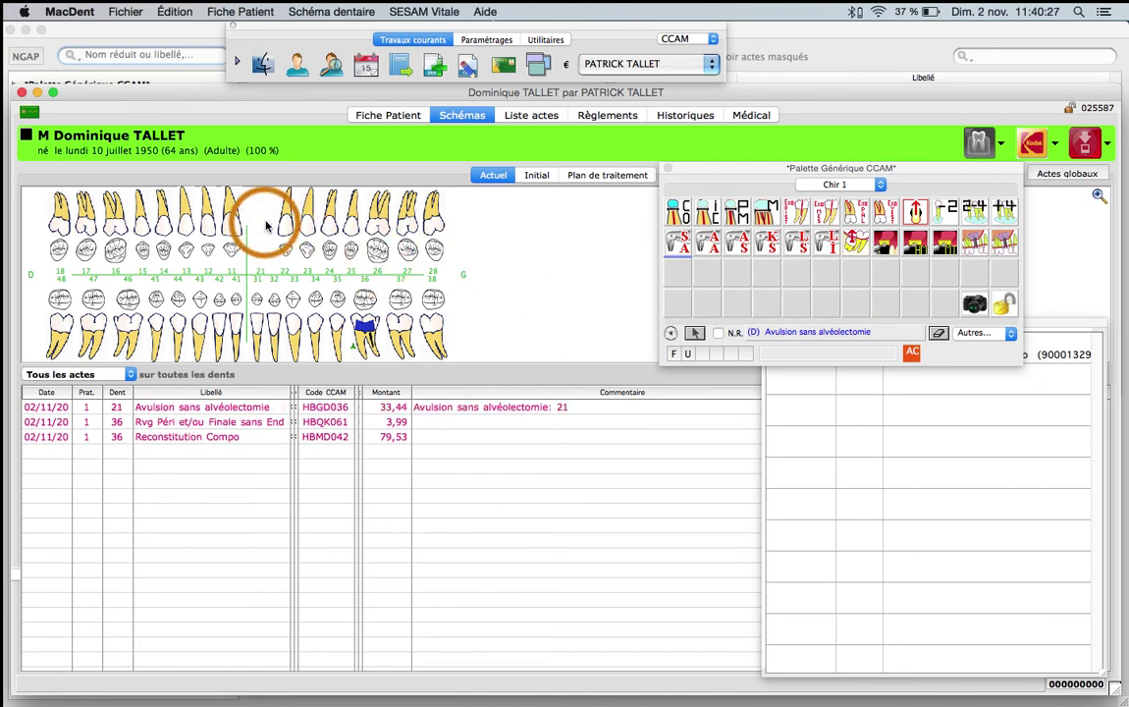
# - Add the complementary act HBQK061, Rvg Péri et/ou Finale sans Endo, to extracted tooth 21
pyautogui.click(911, 354)
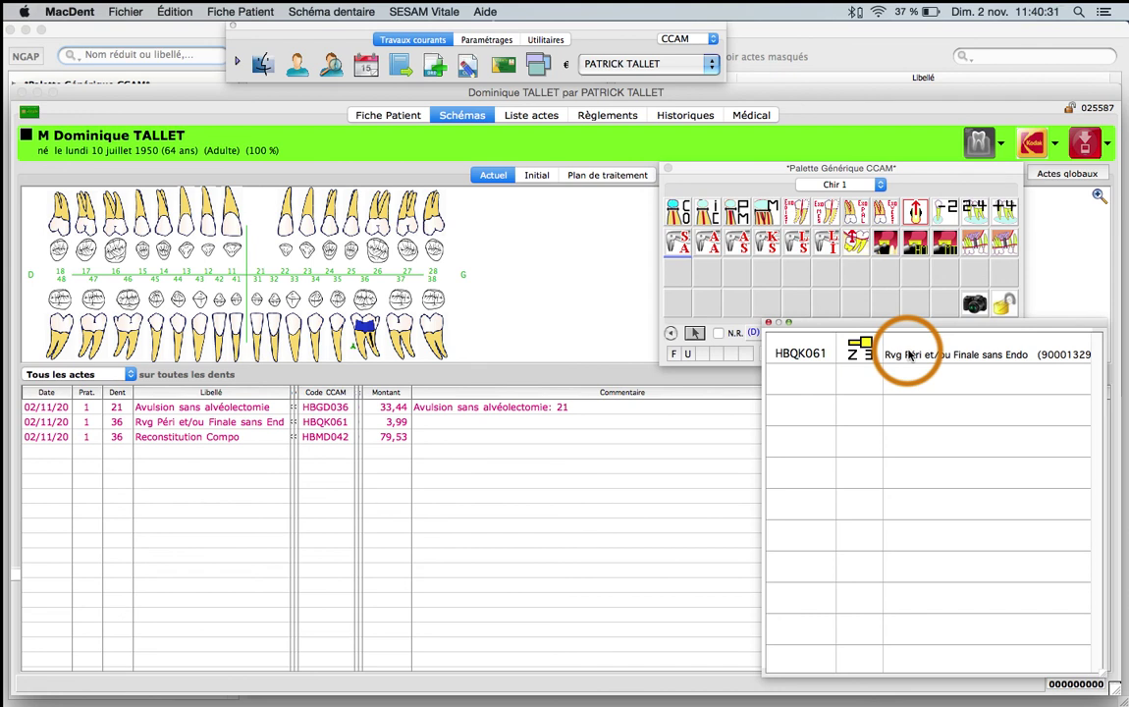
pyautogui.click(805, 354)
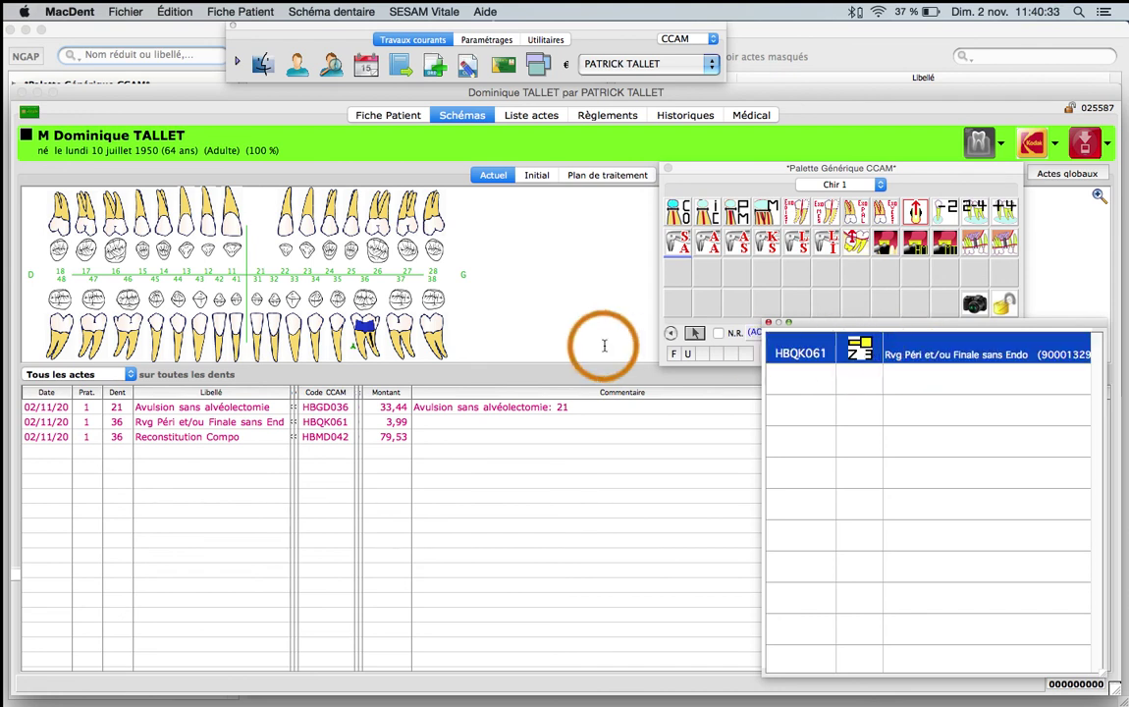
pyautogui.click(263, 226)
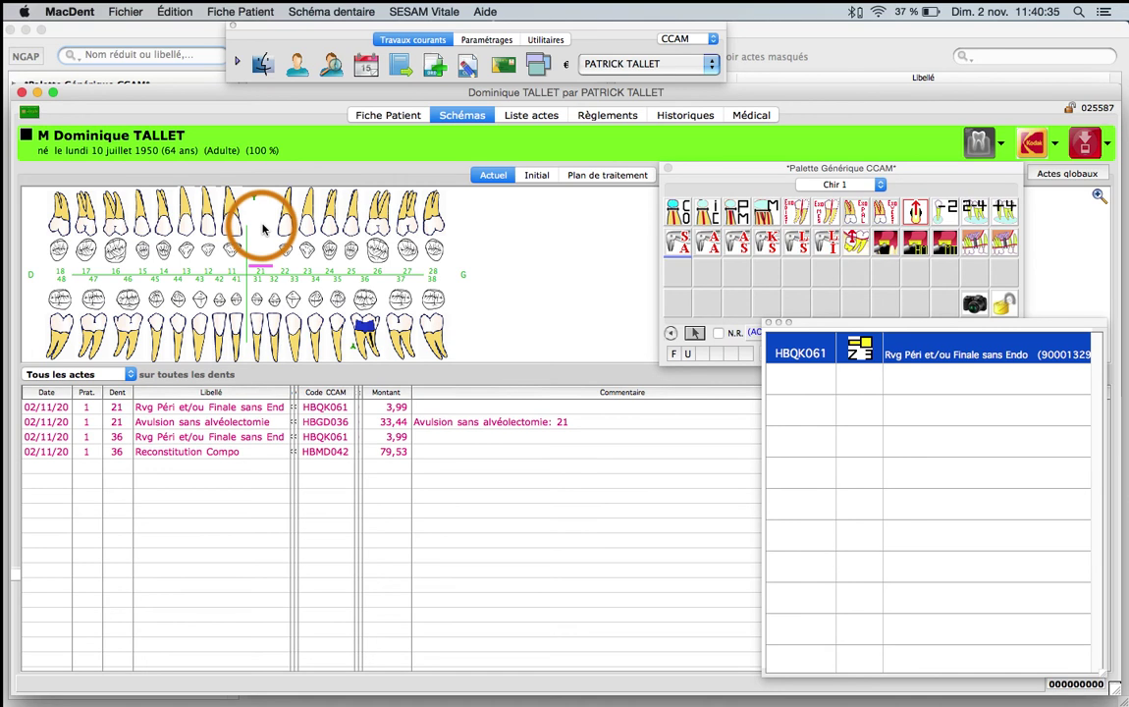
# - Record the root-canal act *Obt Cnx M vivante from the Endo+RX palette on tooth 26
pyautogui.click(836, 186)
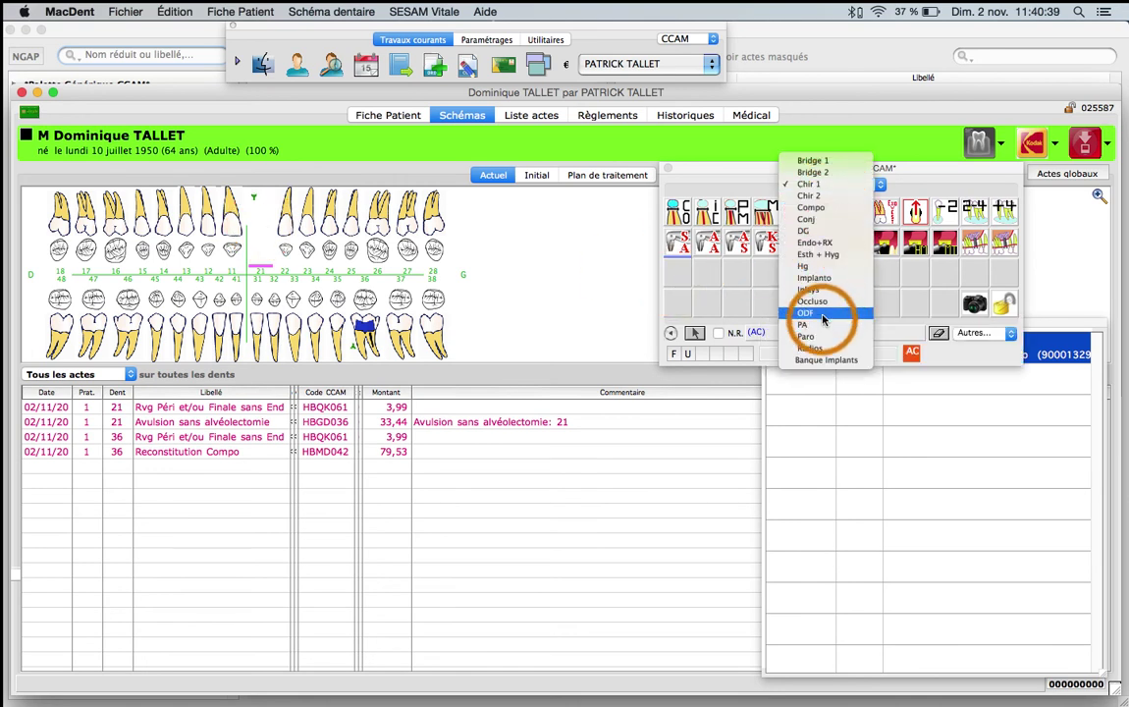
pyautogui.click(817, 243)
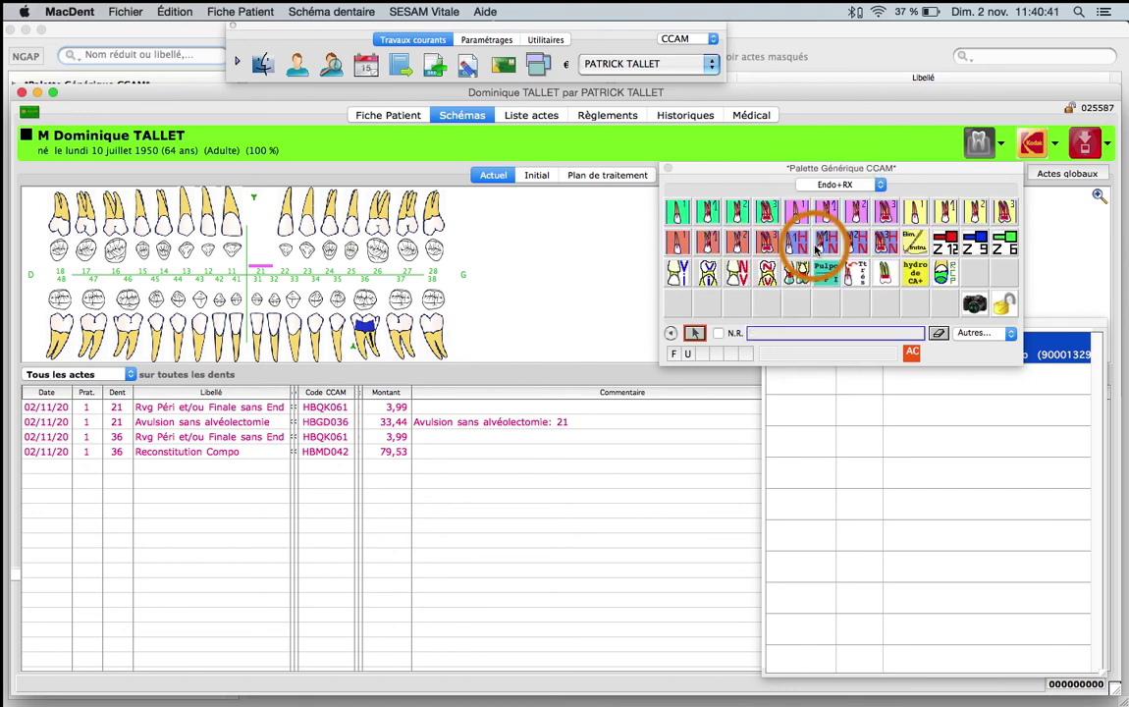
pyautogui.click(767, 216)
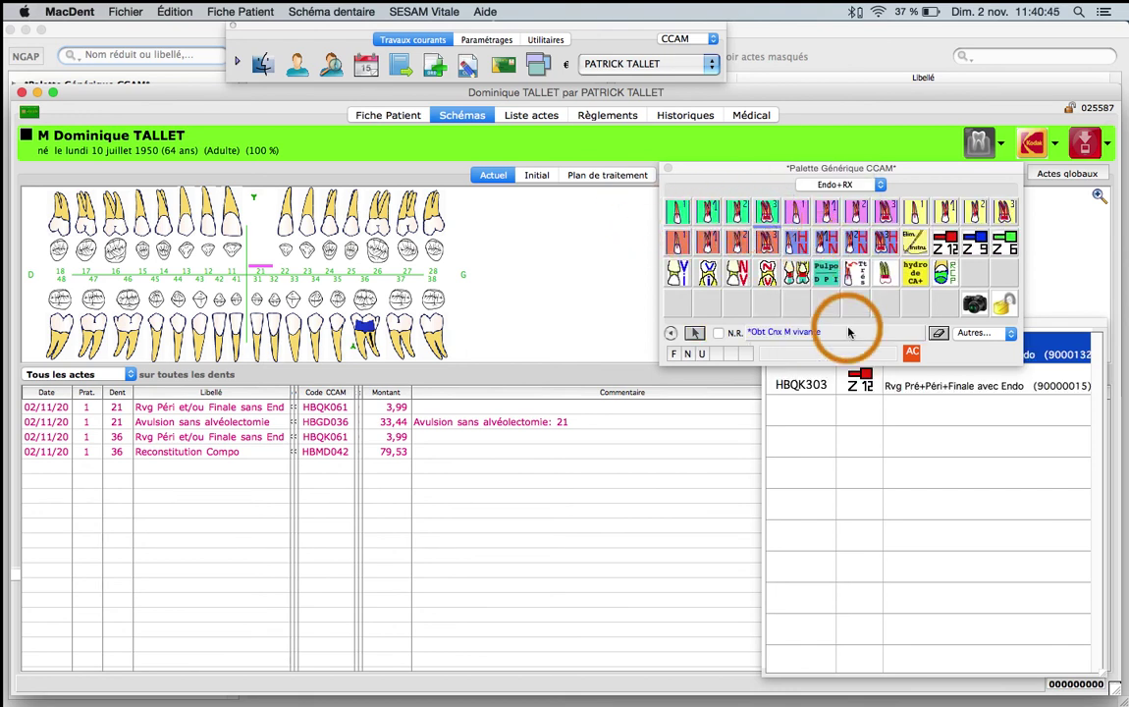
pyautogui.click(382, 225)
# - Add the complementary act HBQK303, Rvg Pré+Péri+Finale avec Endo, to tooth 26
pyautogui.click(913, 353)
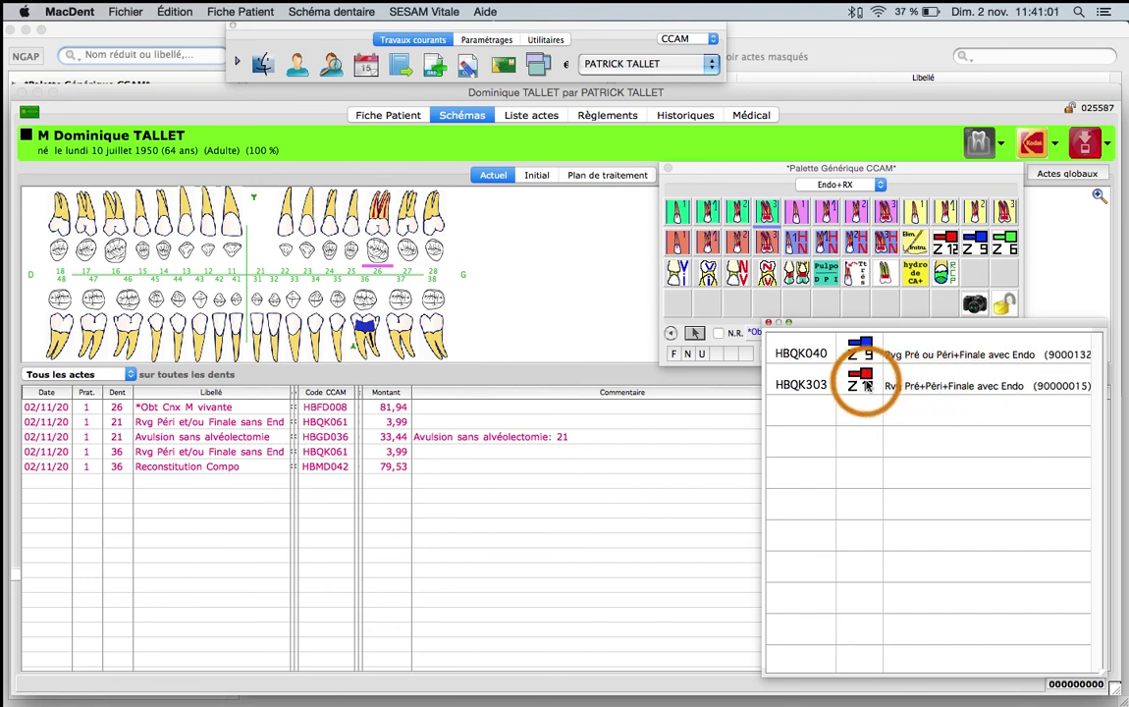
pyautogui.click(866, 386)
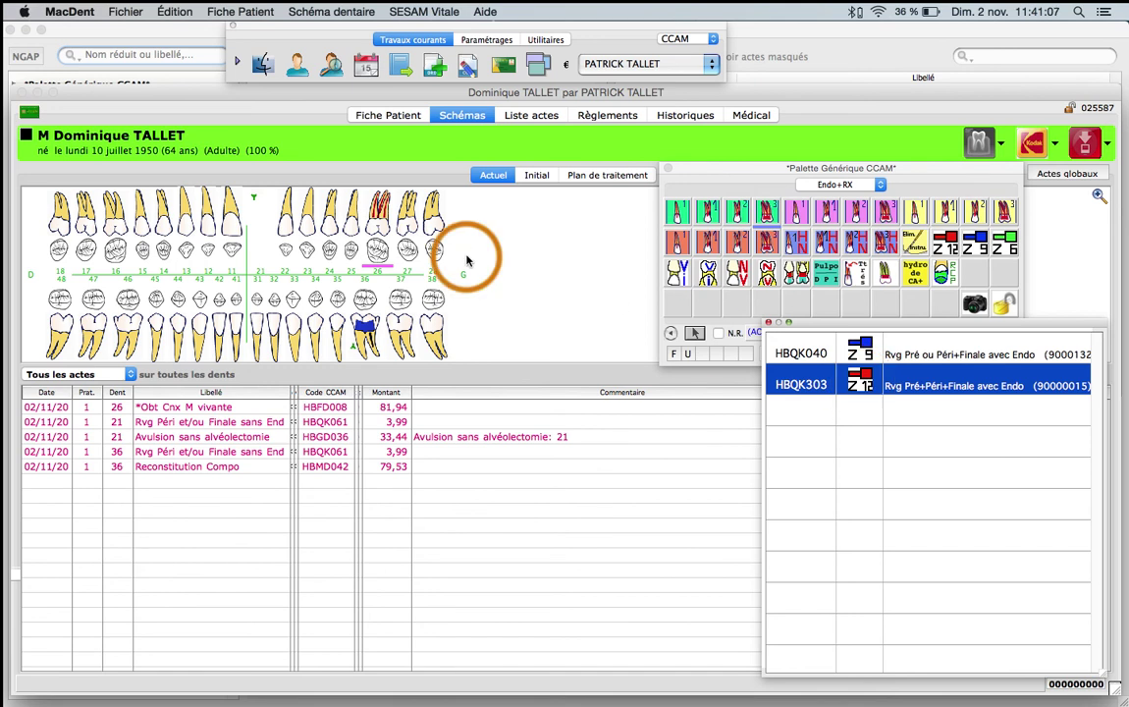
pyautogui.click(376, 226)
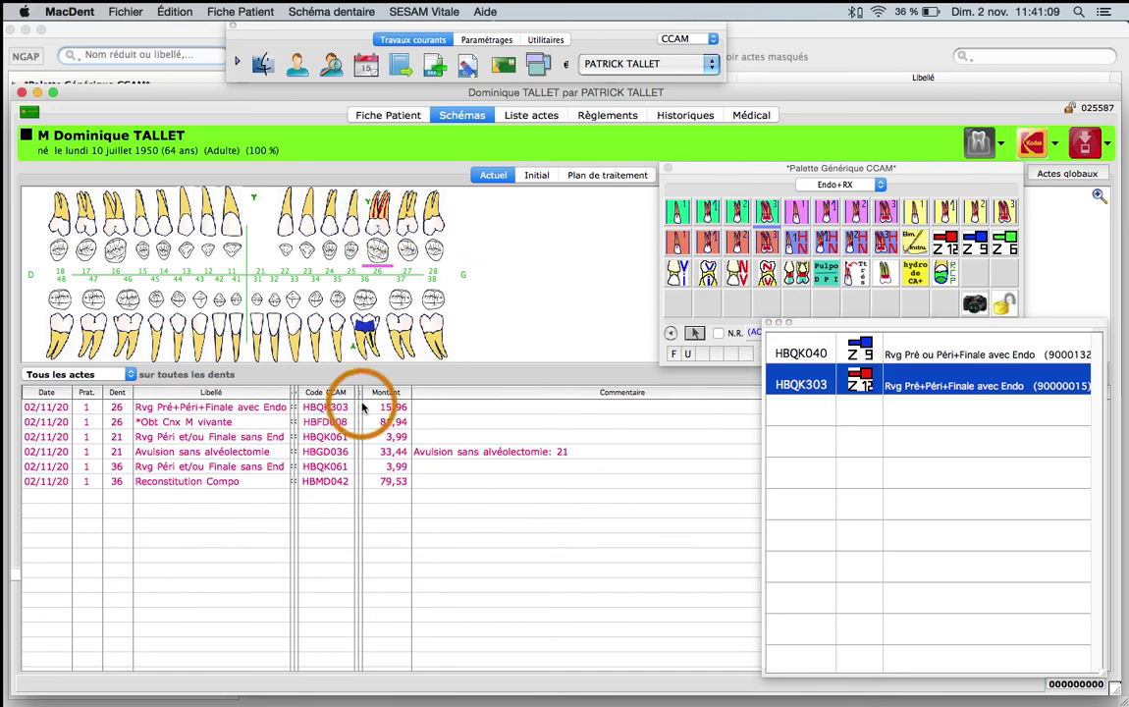